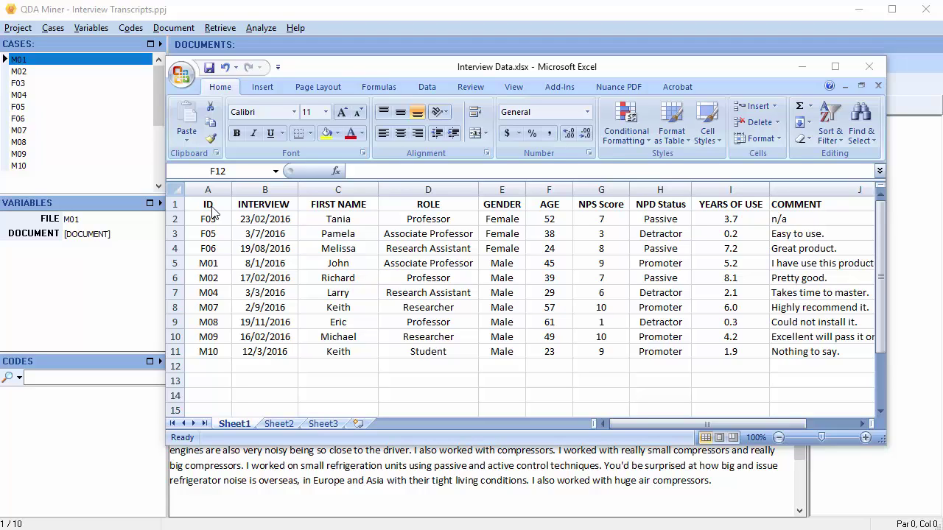
Change cell A1's header from ID to FILE, save the workbook, and exit Excel.
left_click(210, 206)
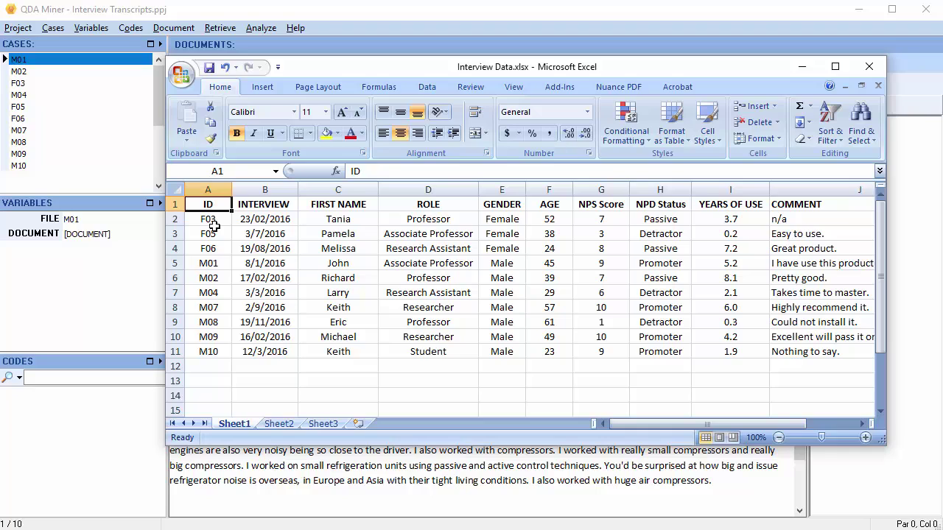
type("FILE")
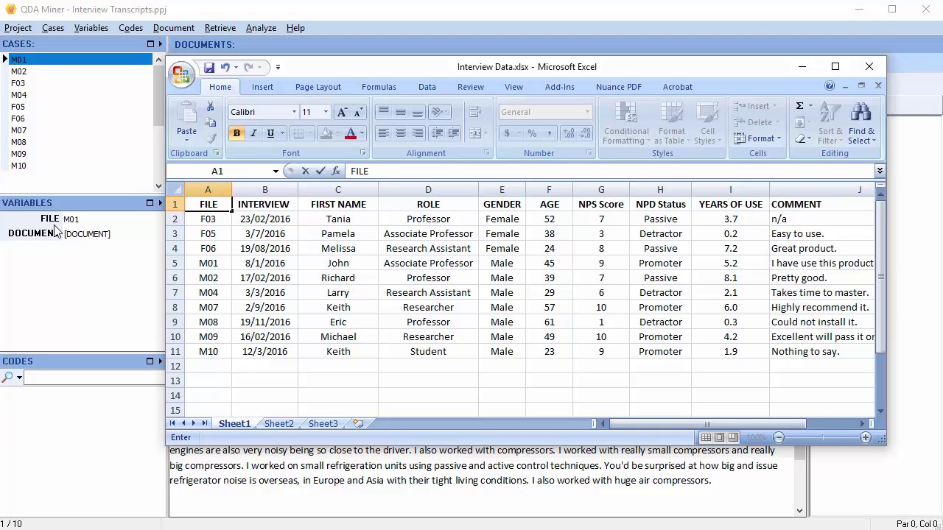
left_click(209, 71)
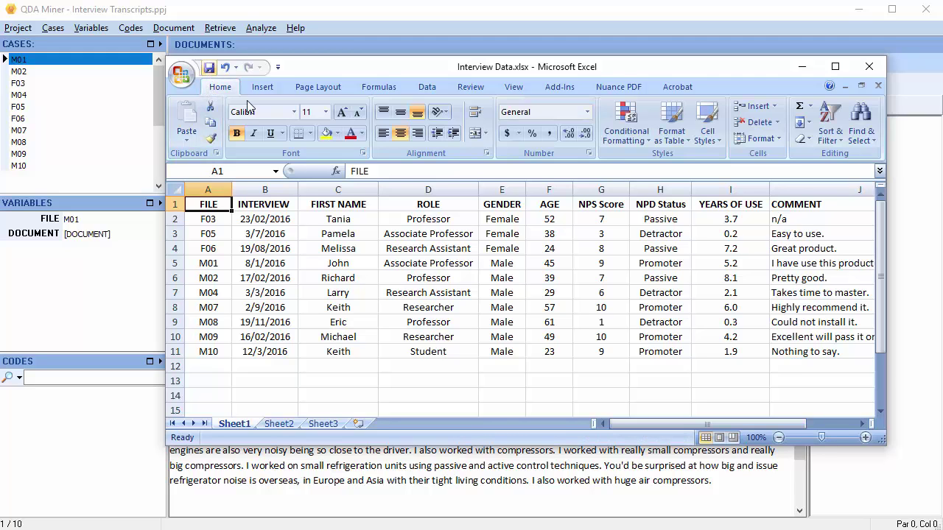
left_click(870, 70)
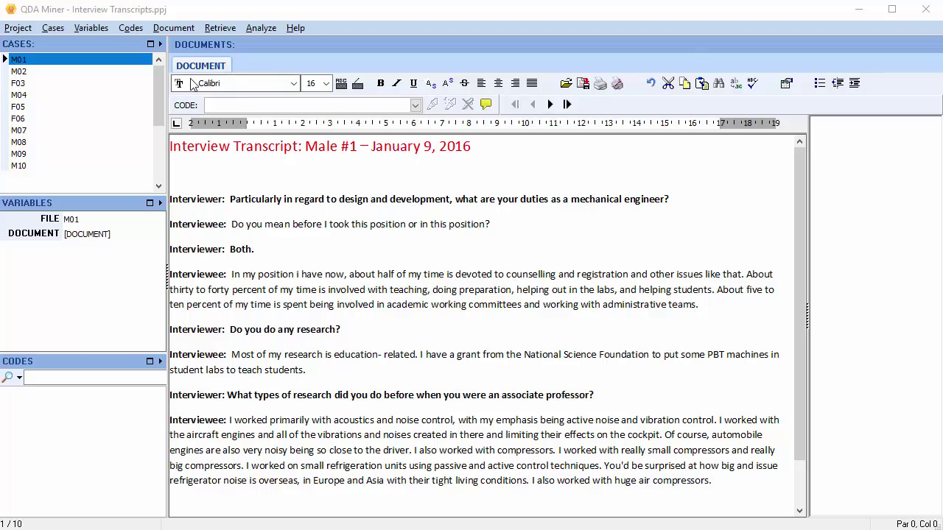
Append variables from the Excel spreadsheet Interview Data.xlsx.
left_click(99, 30)
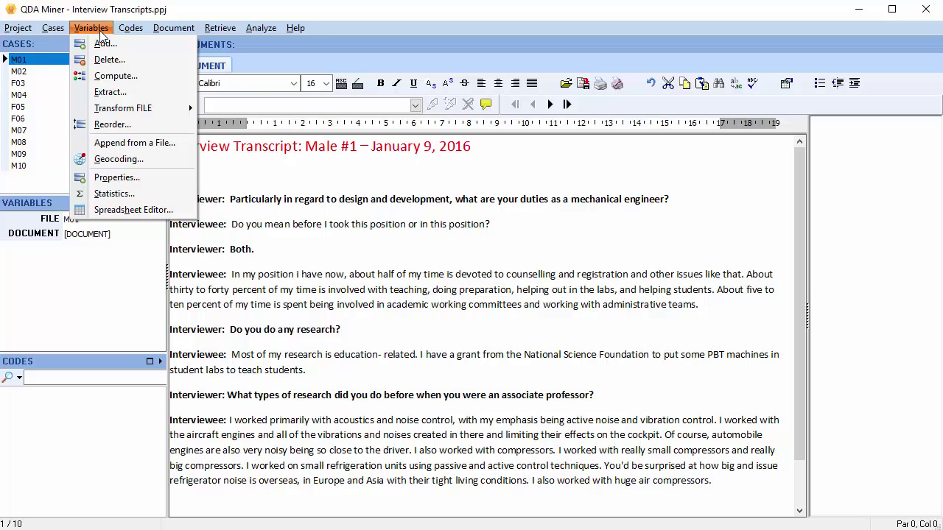
left_click(138, 145)
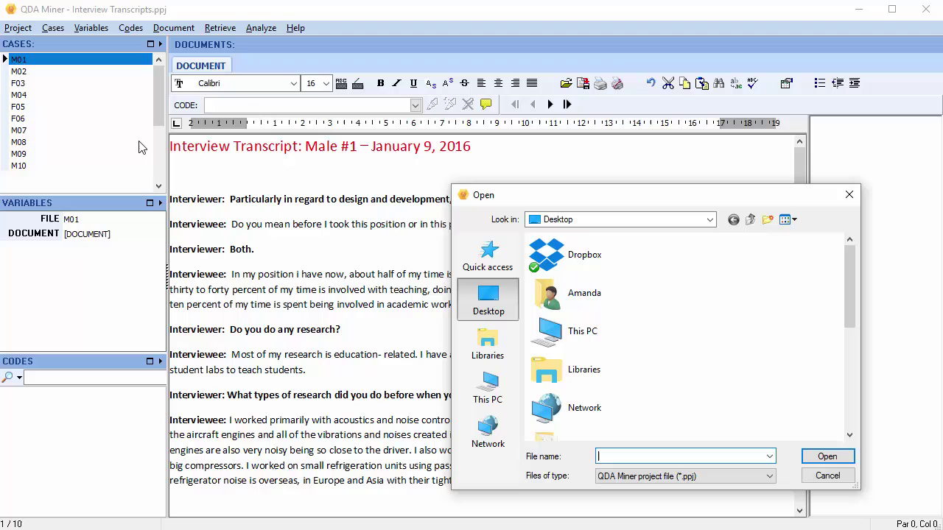
left_click(770, 476)
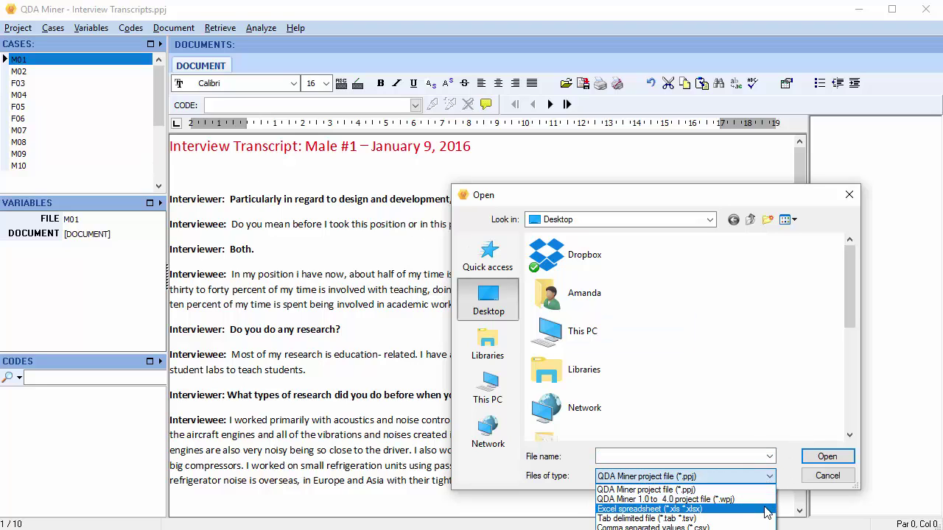
left_click(766, 509)
left_click(763, 372)
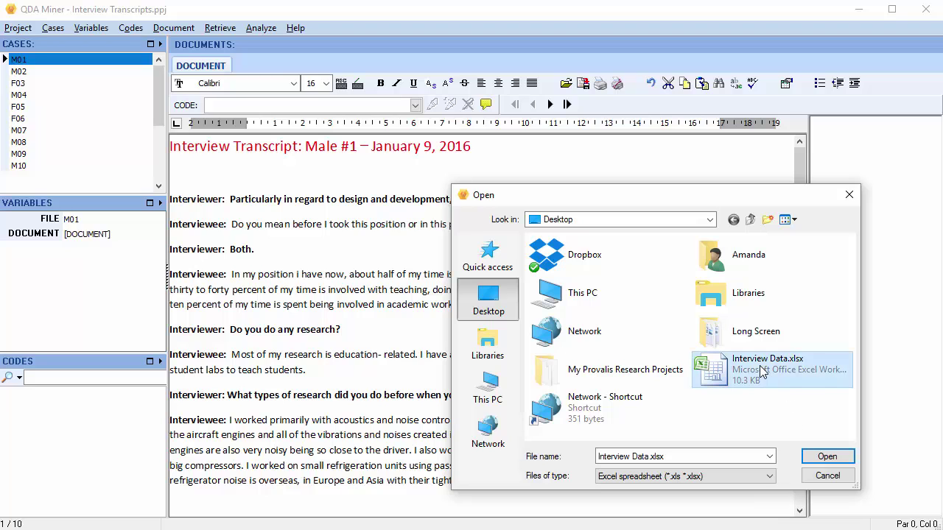
left_click(822, 458)
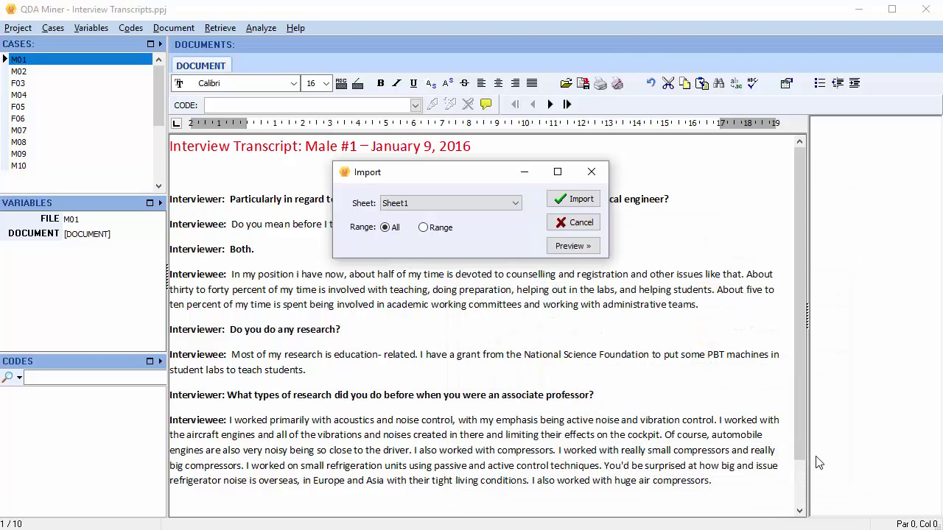
Import all of Sheet1 with FILE as the key variable, review the new variables, and confirm.
left_click(580, 199)
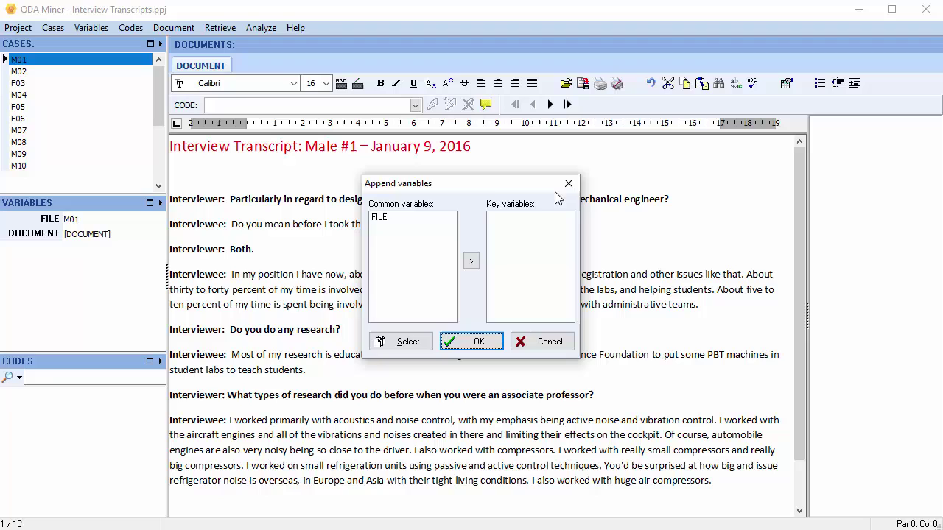
left_click(411, 221)
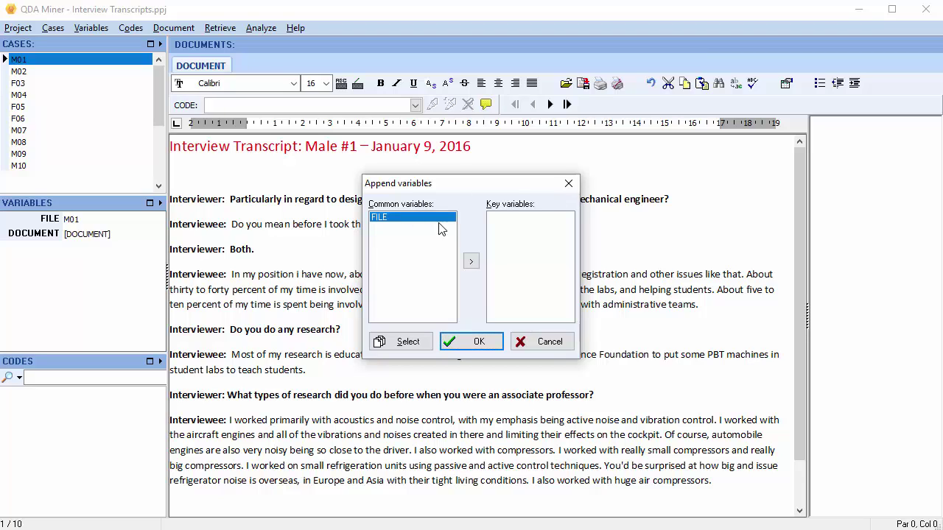
left_click(470, 263)
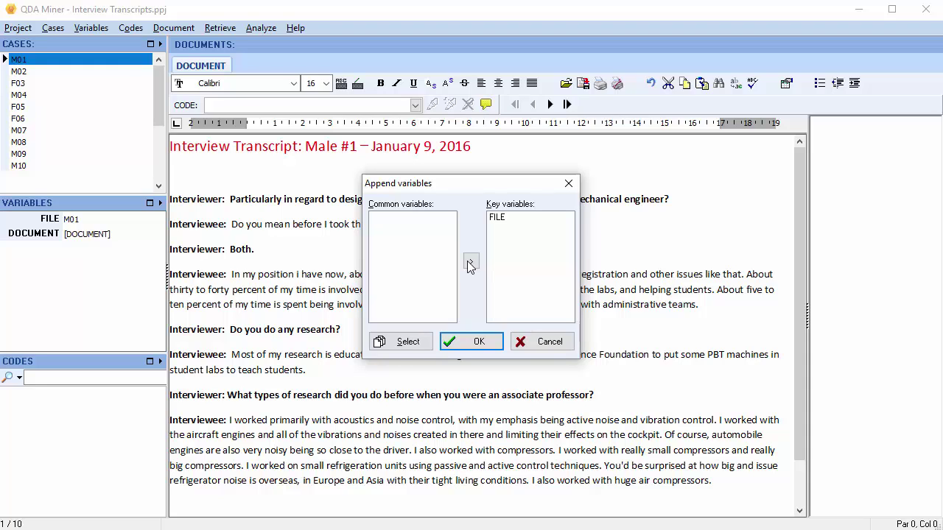
left_click(394, 341)
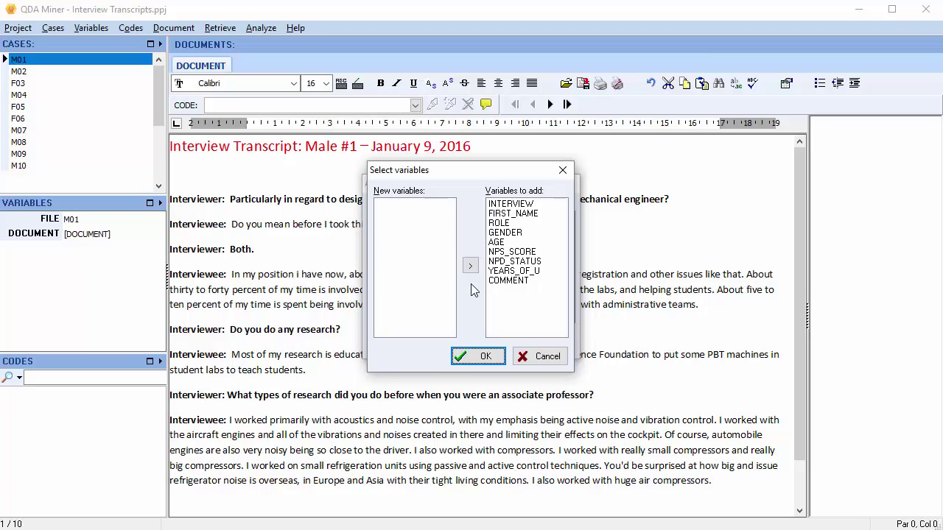
left_click(544, 361)
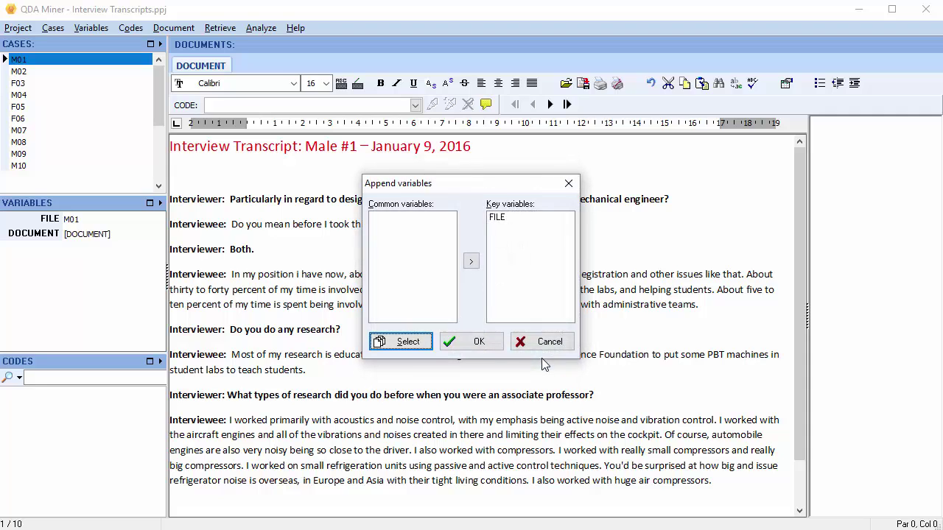
left_click(473, 336)
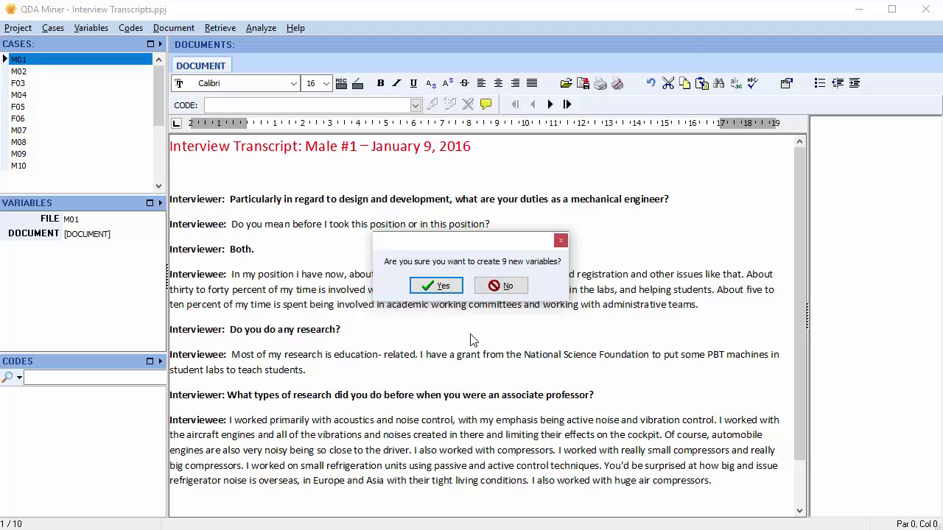
Create the 9 new variables and check case M01's imported COMMENT and DOCUMENT tabs.
left_click(442, 292)
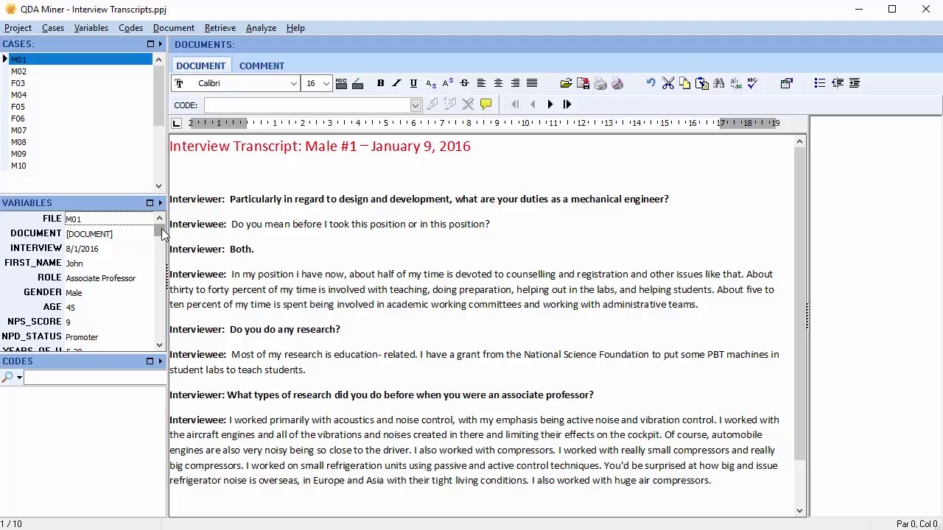
left_click(160, 324)
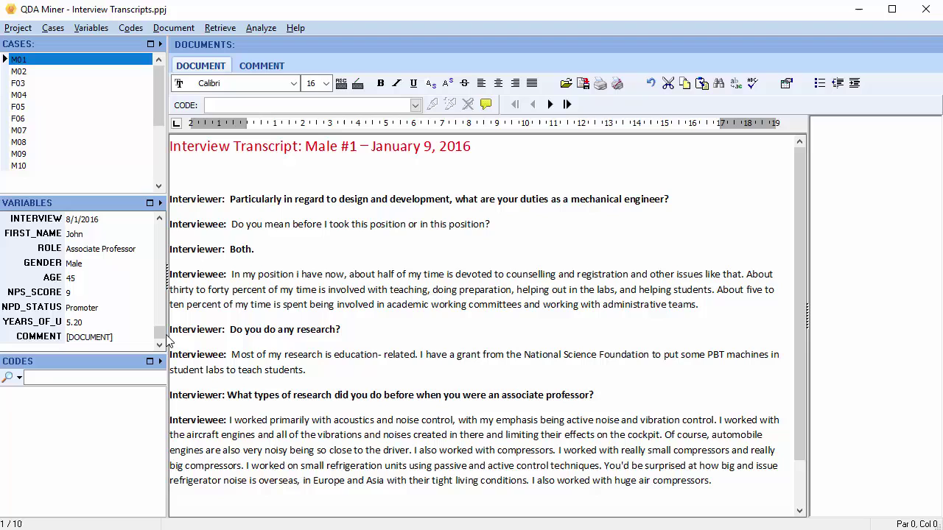
left_click(279, 67)
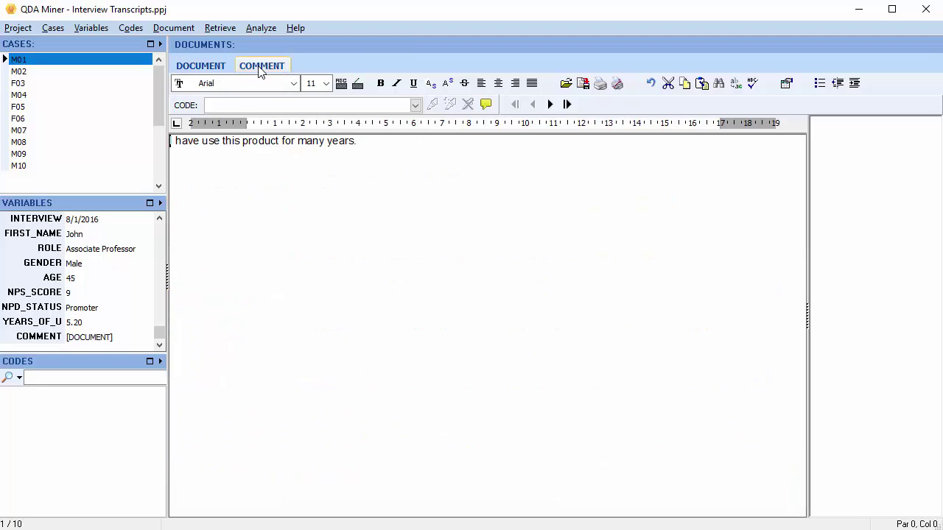
left_click(212, 66)
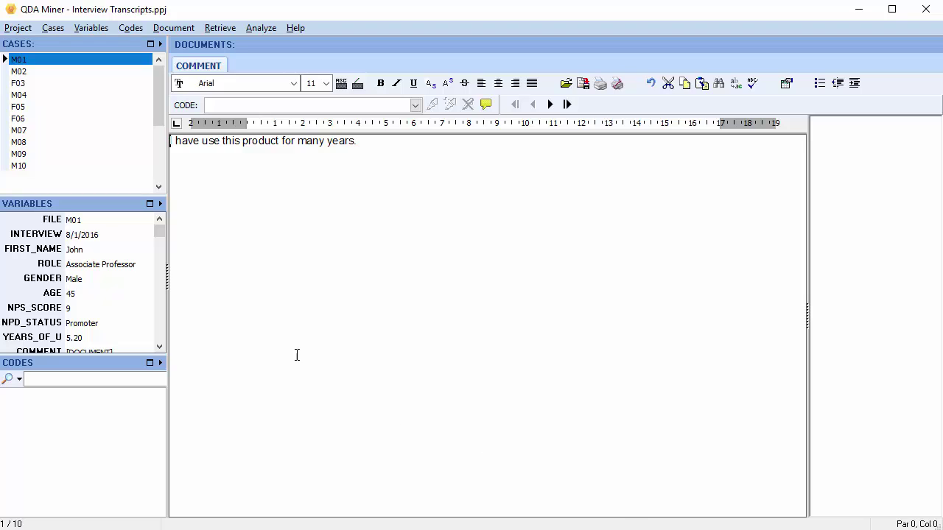
Open the Variables menu from the COMMENT view of case M01.
left_click(80, 30)
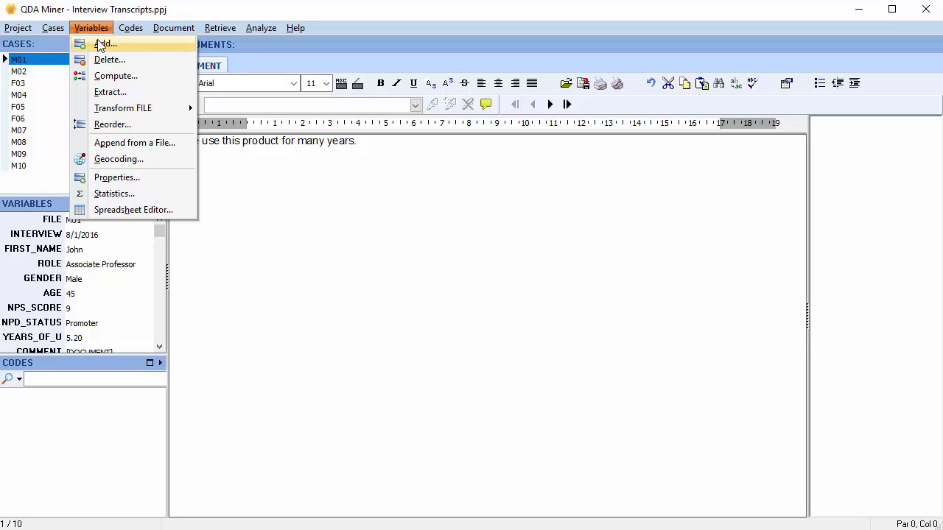
Add a new variable named TRANSCRIPT with the Document data type.
left_click(101, 46)
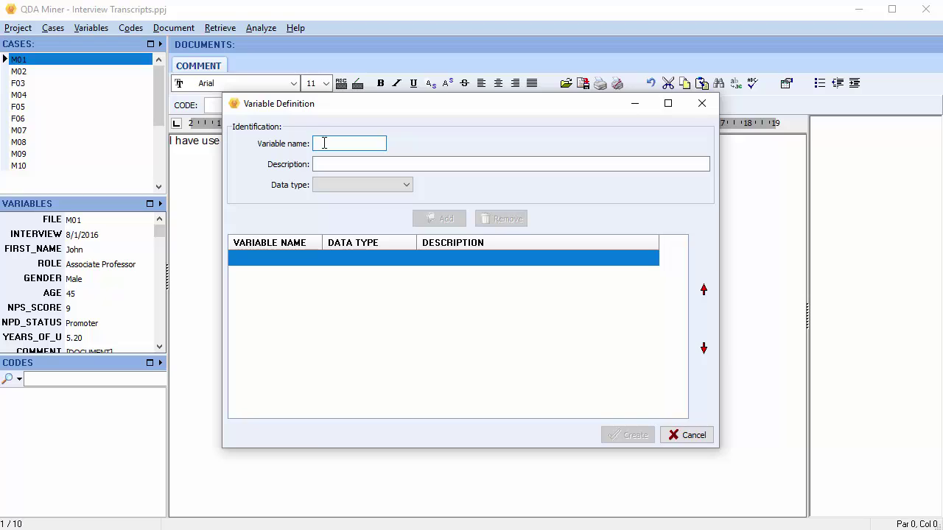
type("TRANSCRIPT")
left_click(404, 185)
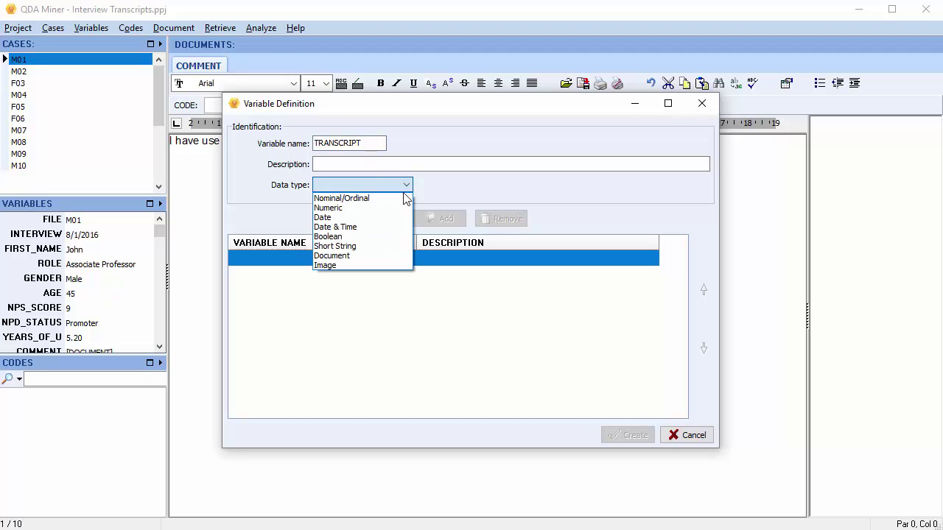
left_click(375, 257)
left_click(437, 221)
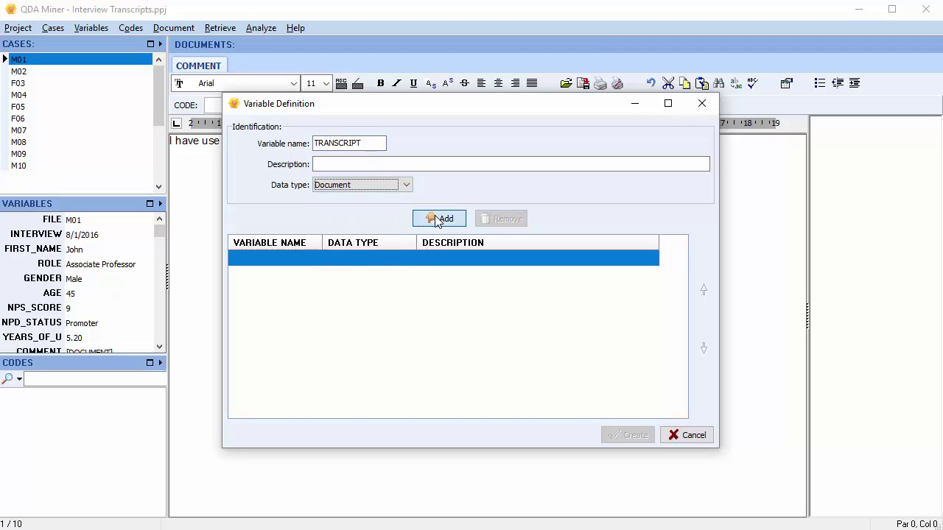
left_click(631, 435)
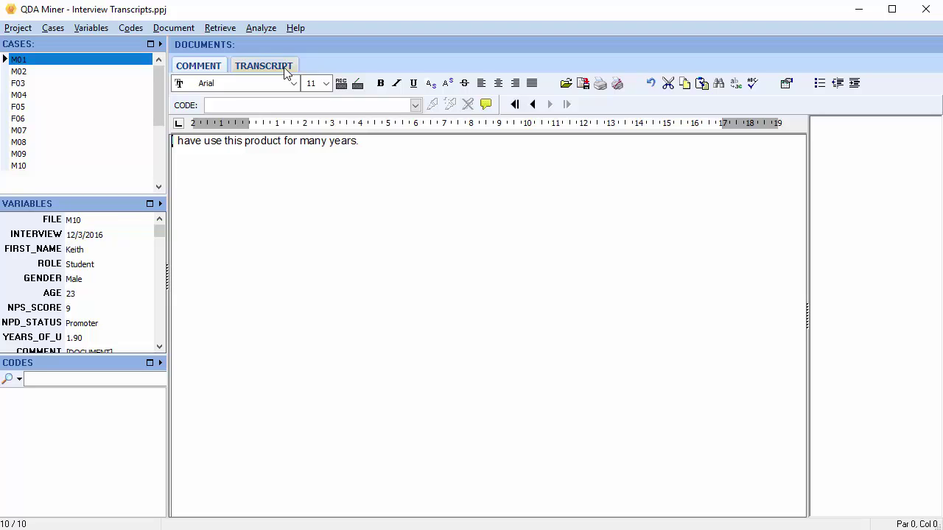
Start a Document File import into the empty TRANSCRIPT document.
left_click(287, 72)
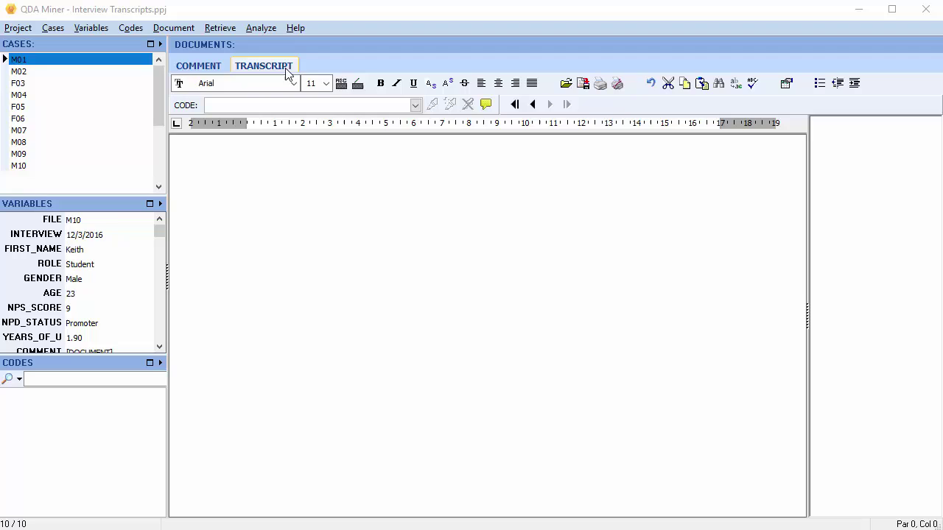
left_click(179, 28)
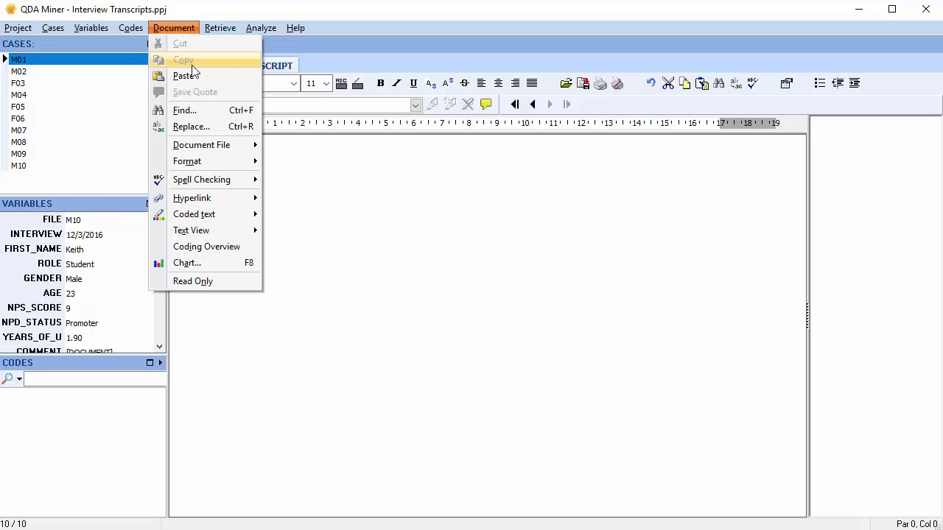
mouse_move(197, 146)
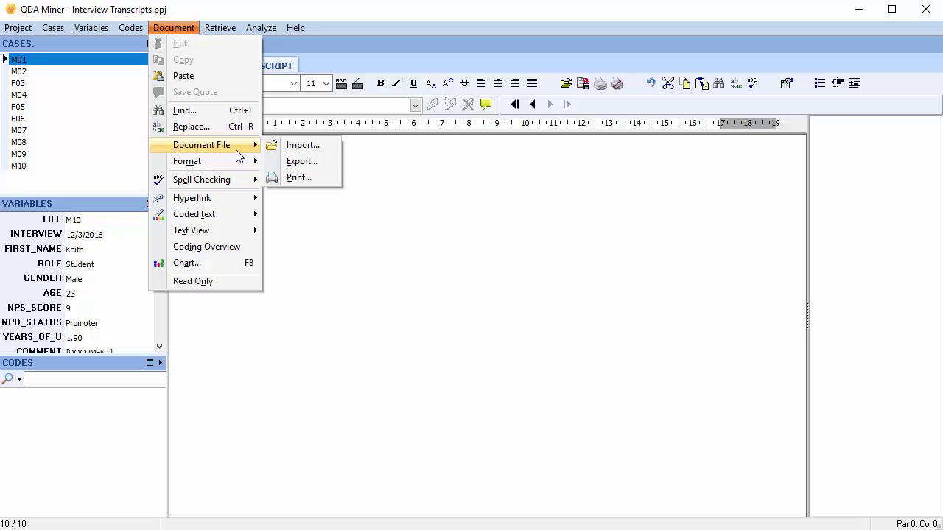
left_click(314, 147)
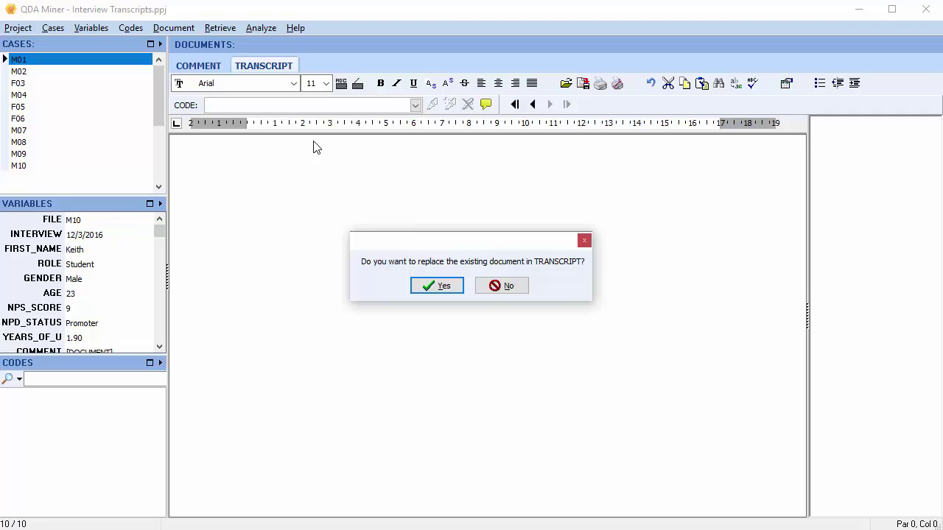
Confirm replacing the TRANSCRIPT document and import M01.docx into it.
left_click(435, 285)
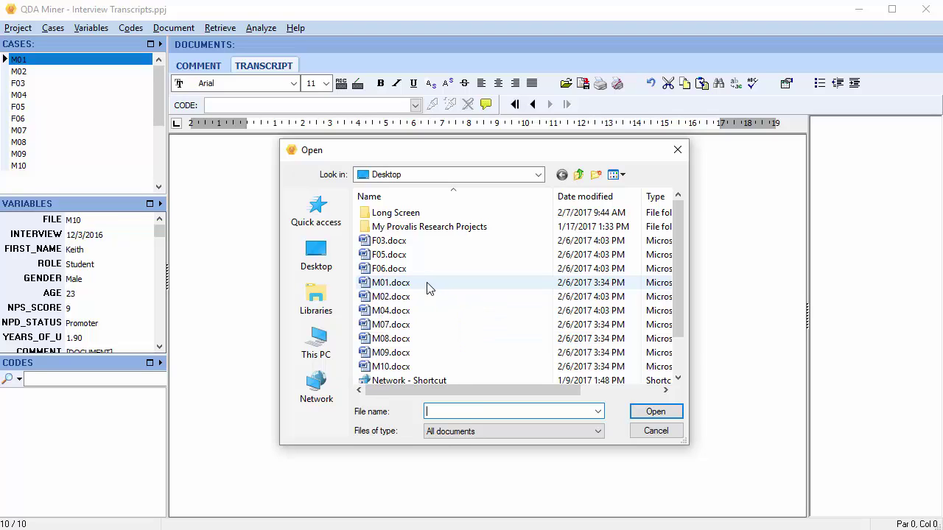
left_click(431, 282)
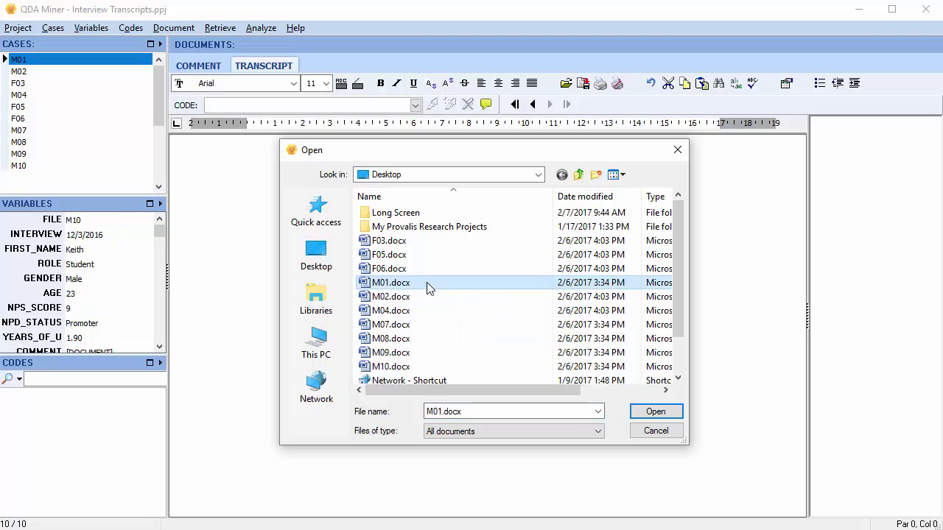
left_click(655, 411)
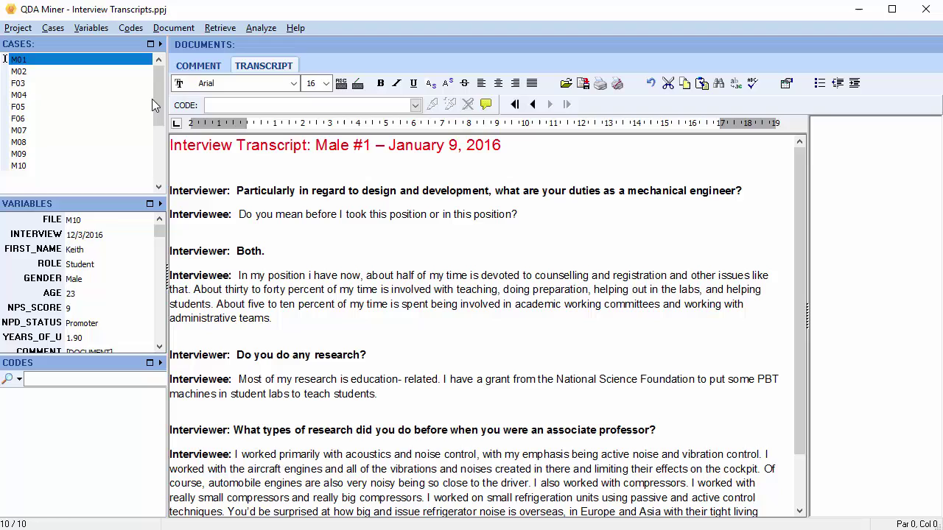
Switch to case M02 and import M02.docx, using the DOCX file type, as its transcript.
left_click(76, 72)
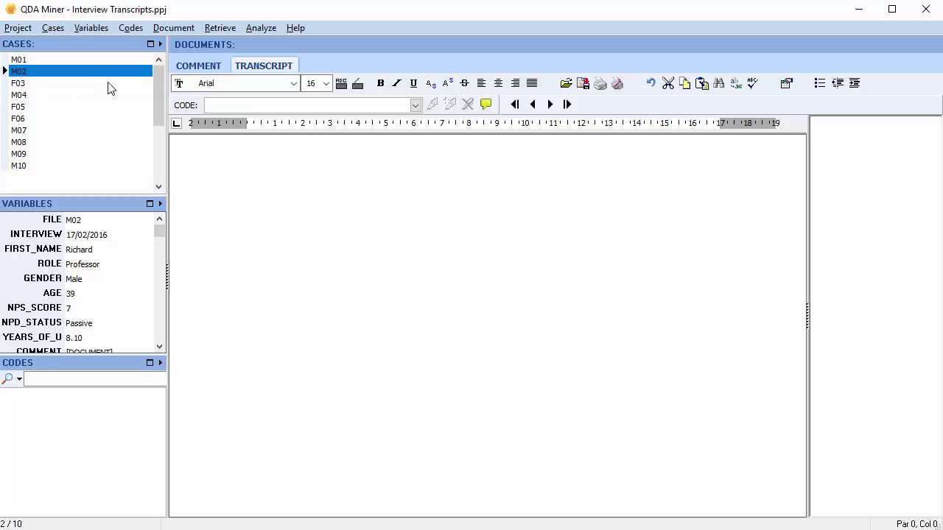
left_click(567, 84)
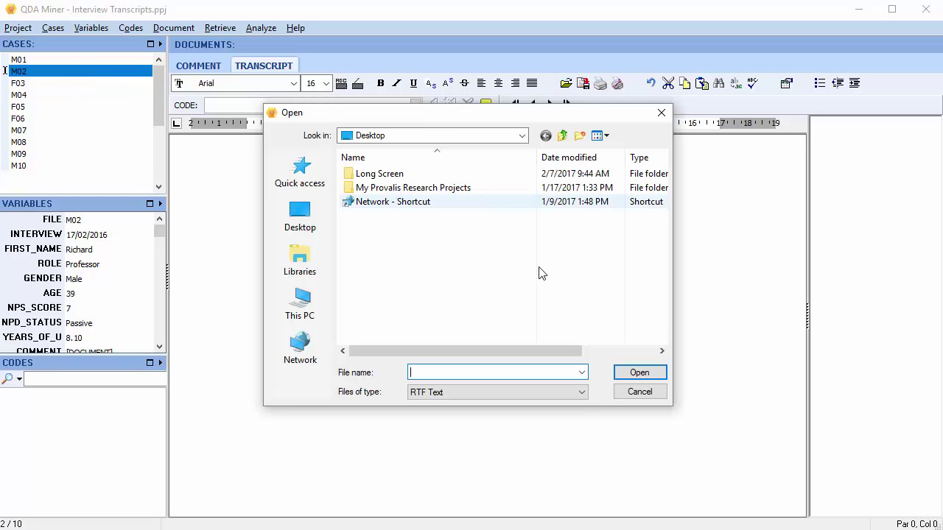
left_click(582, 393)
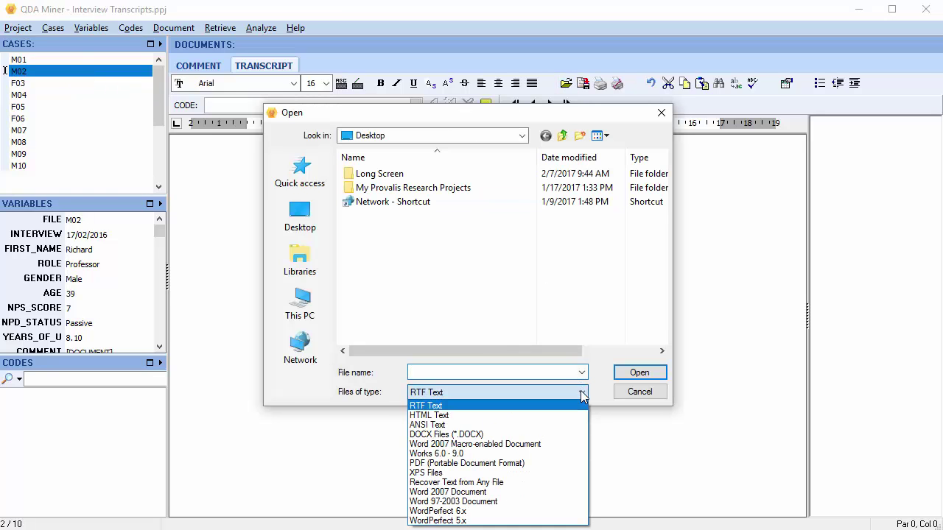
left_click(572, 434)
left_click(432, 258)
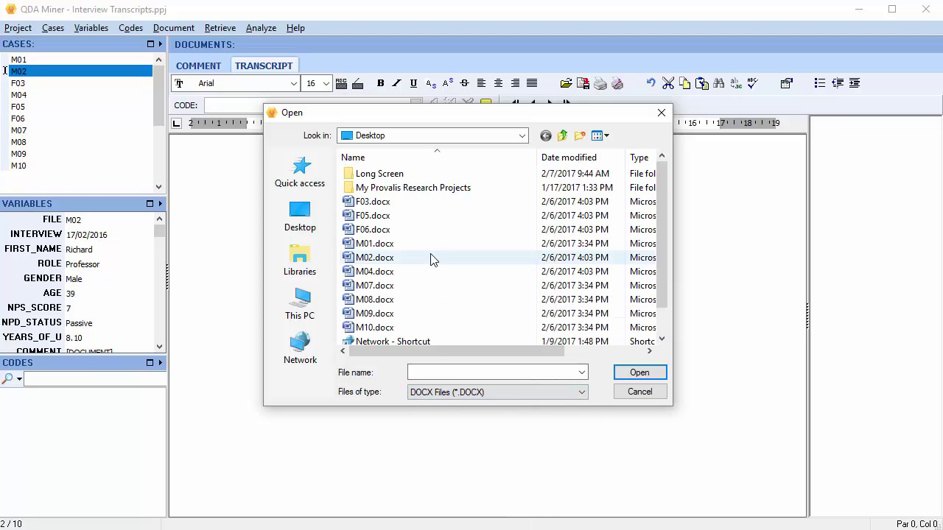
left_click(637, 373)
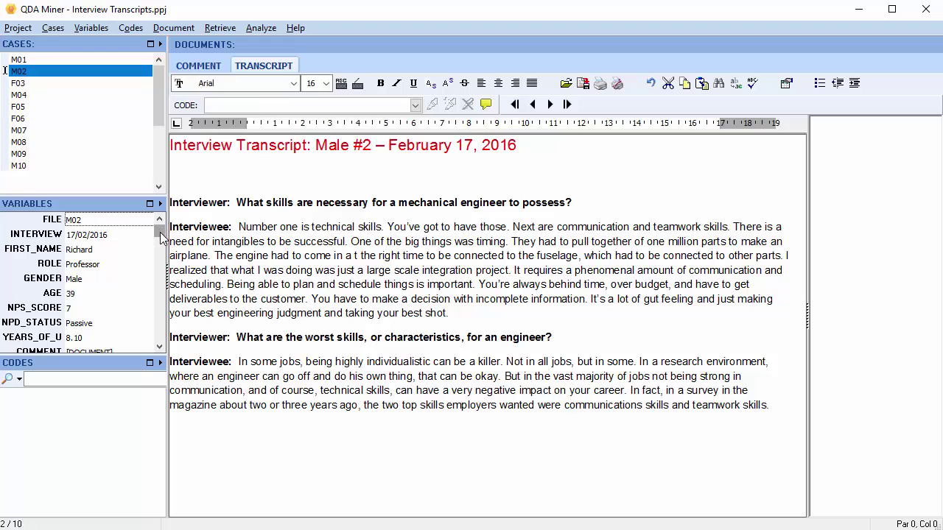
Delete the TRANSCRIPT variable through Delete Variables and confirm the removal.
left_click_drag(163, 231, 157, 339)
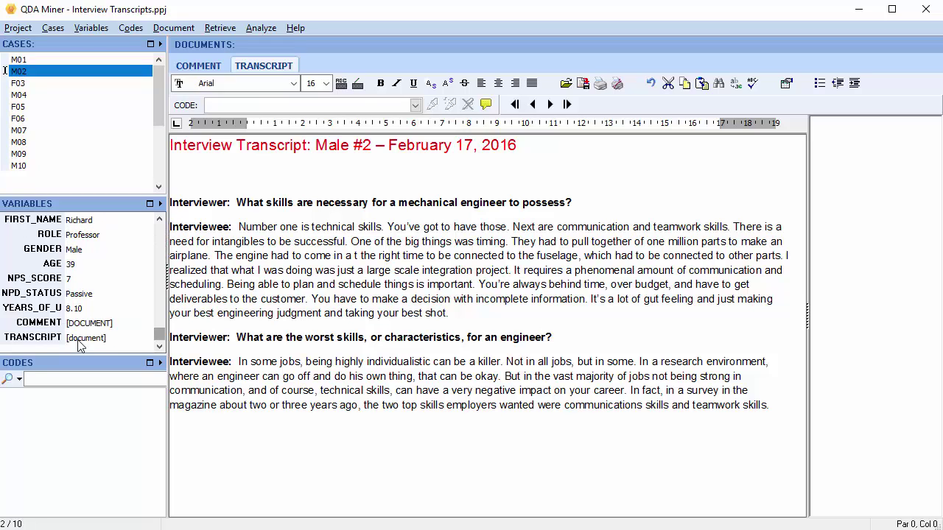
left_click(42, 342)
right_click(41, 337)
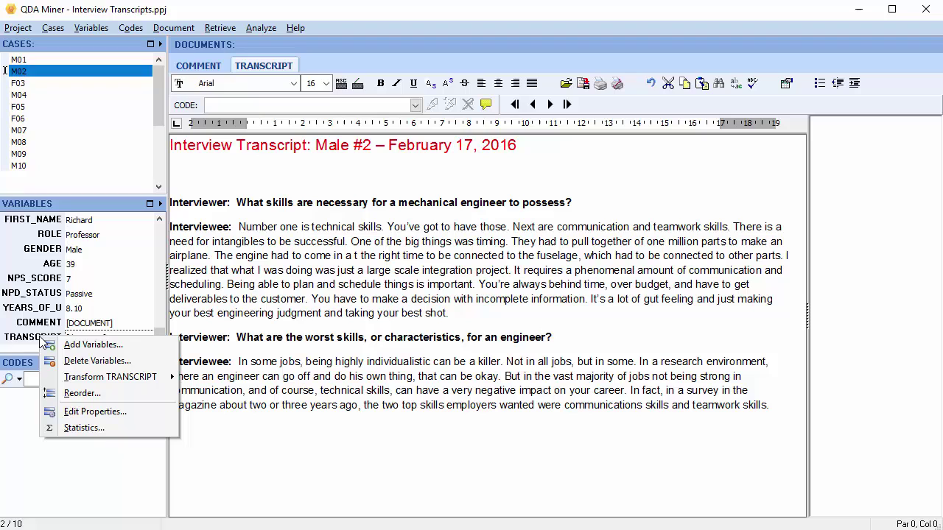
left_click(81, 361)
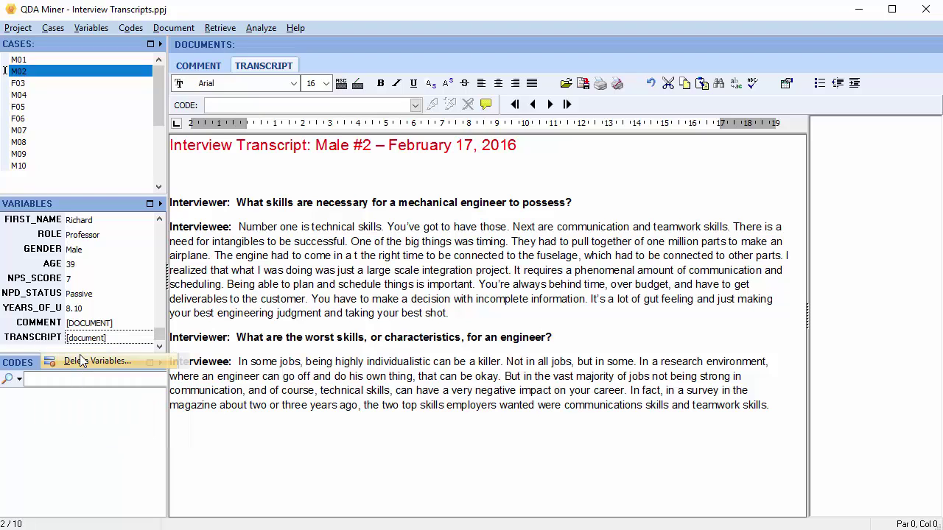
left_click(362, 290)
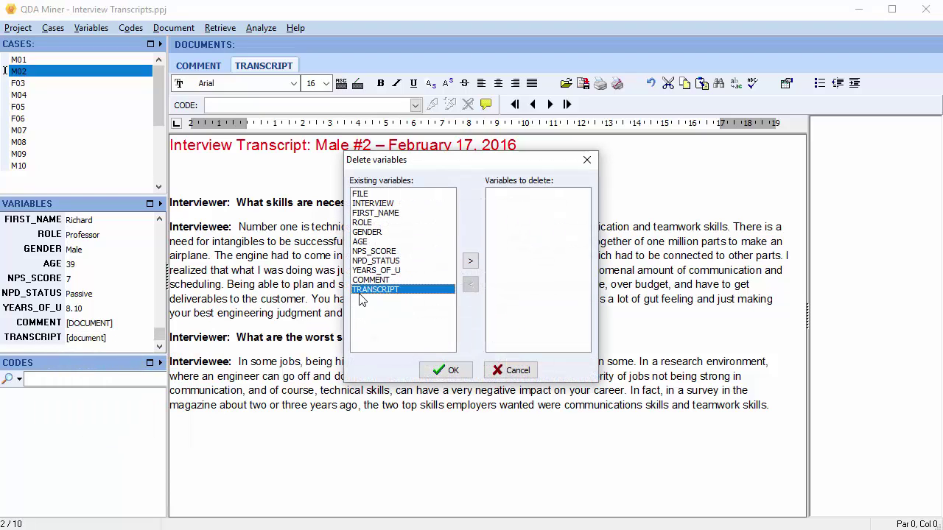
left_click(470, 263)
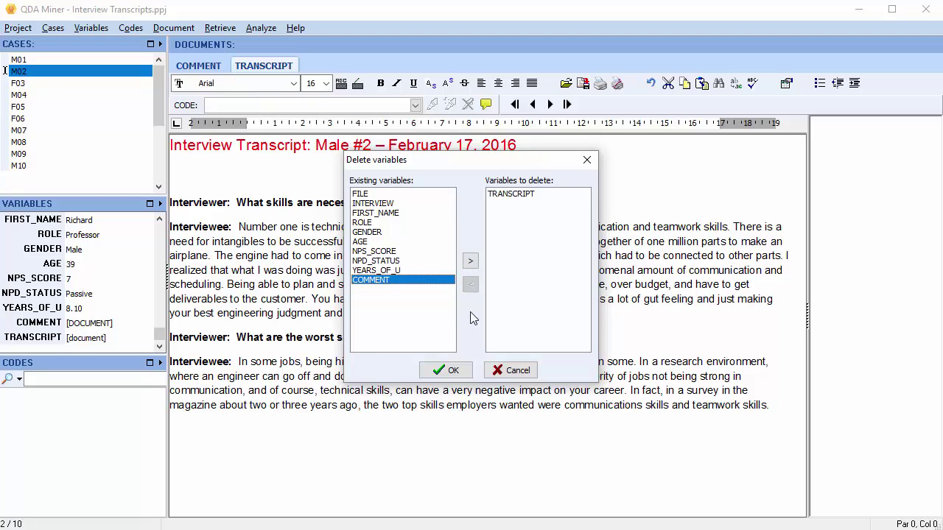
left_click(450, 372)
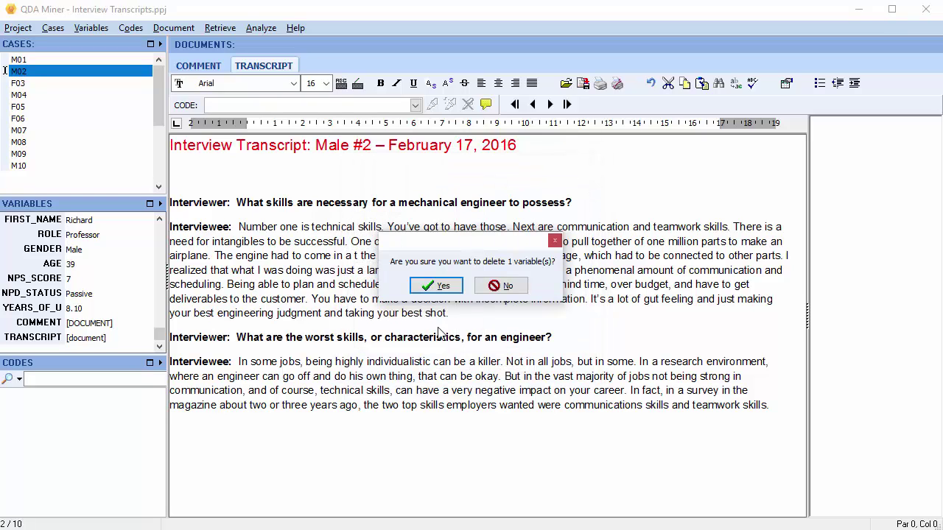
left_click(434, 287)
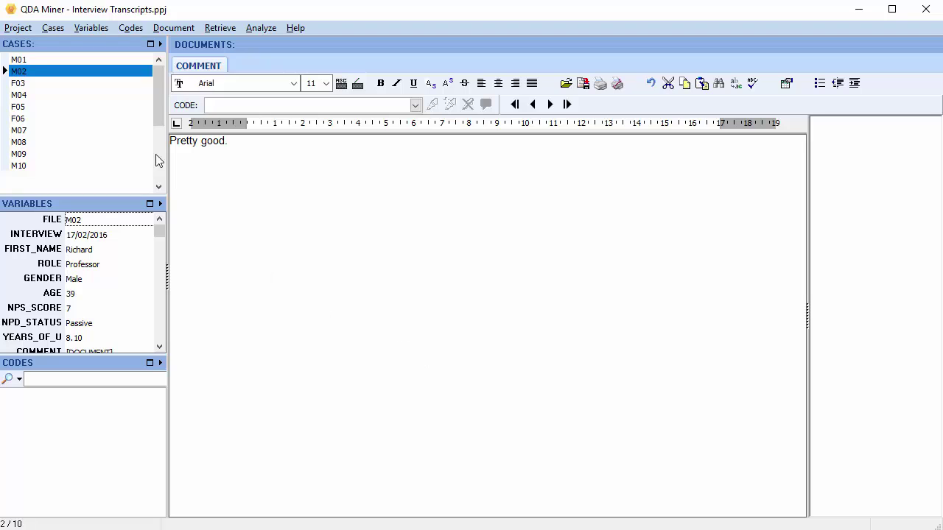
Open Interview Data.ppj as a QDA Miner project file to append its variables.
left_click(80, 30)
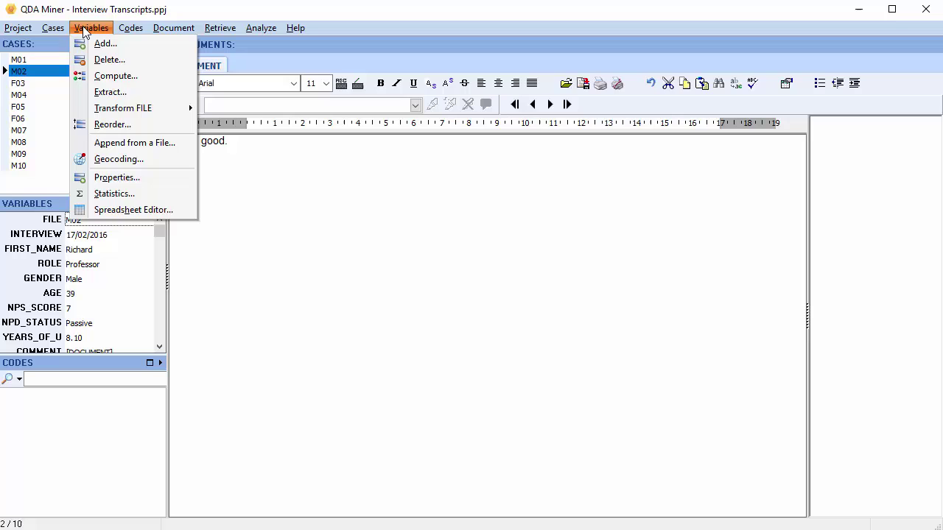
left_click(132, 143)
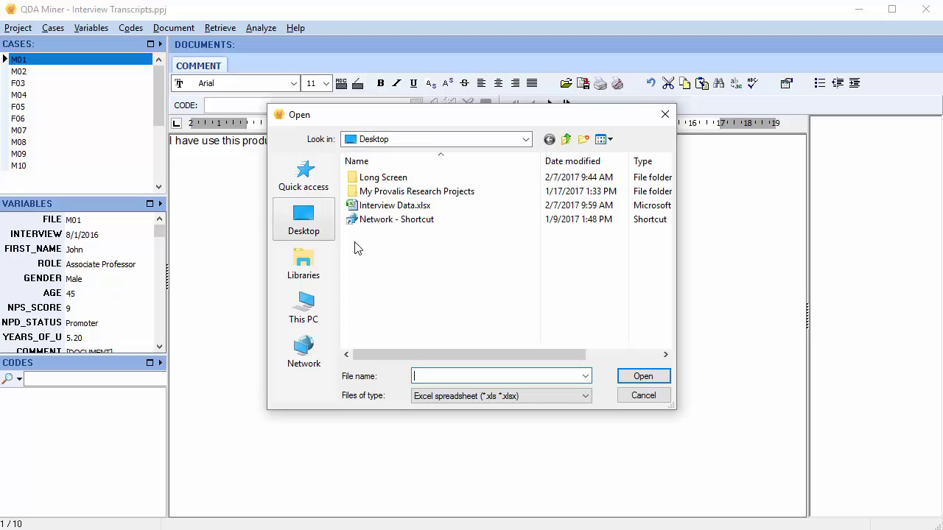
left_click(585, 399)
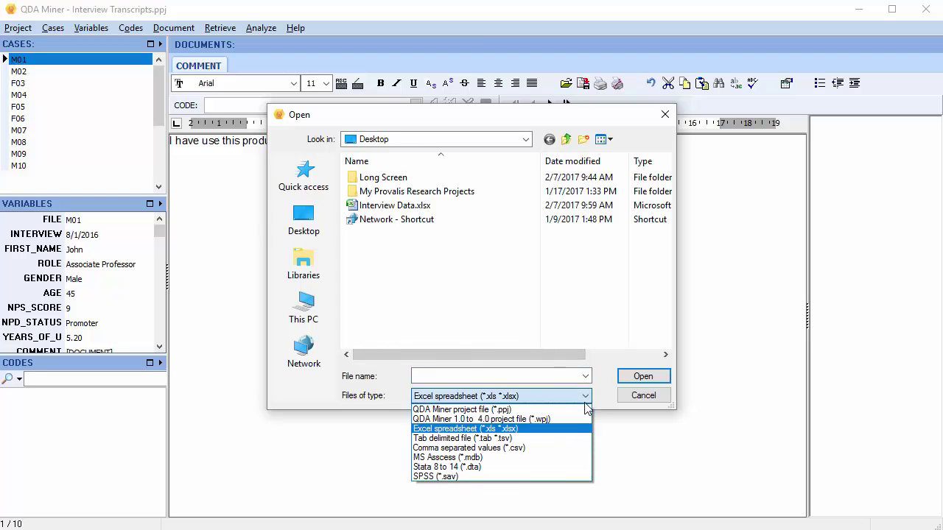
left_click(582, 409)
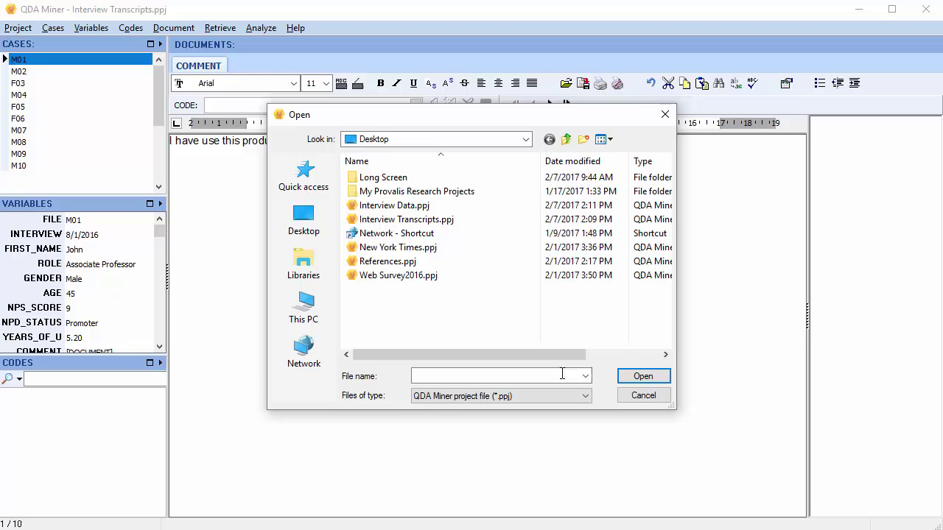
left_click(390, 206)
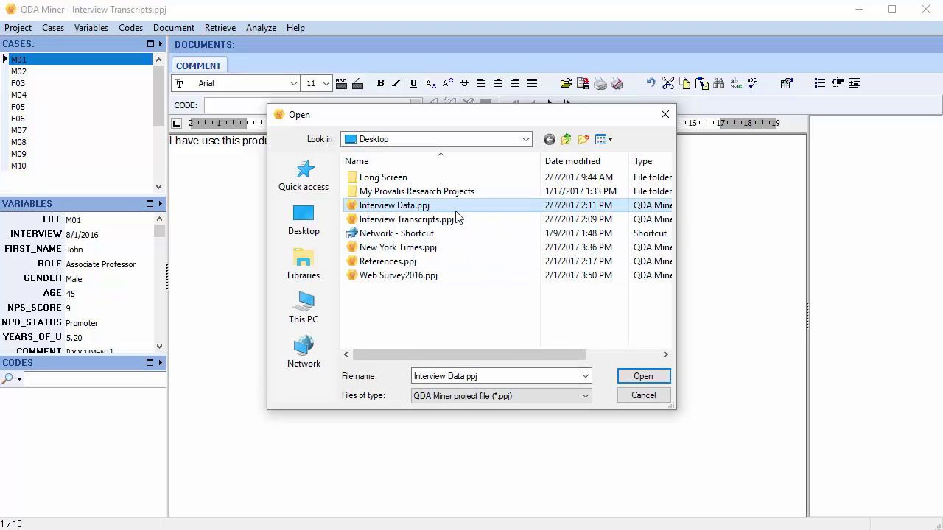
left_click(653, 377)
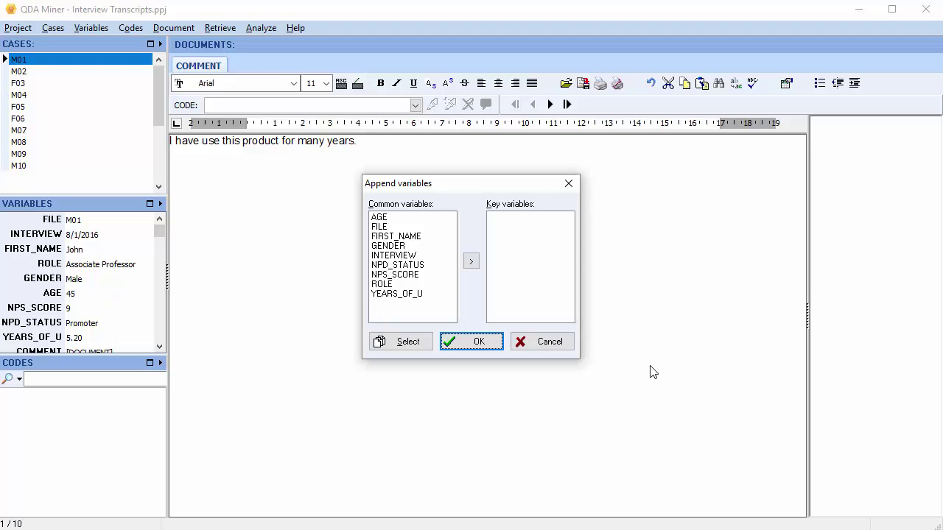
Append TRANSCRIPT using FILE as the key variable, confirm creating it, and view the TRANSCRIPT document.
left_click(416, 226)
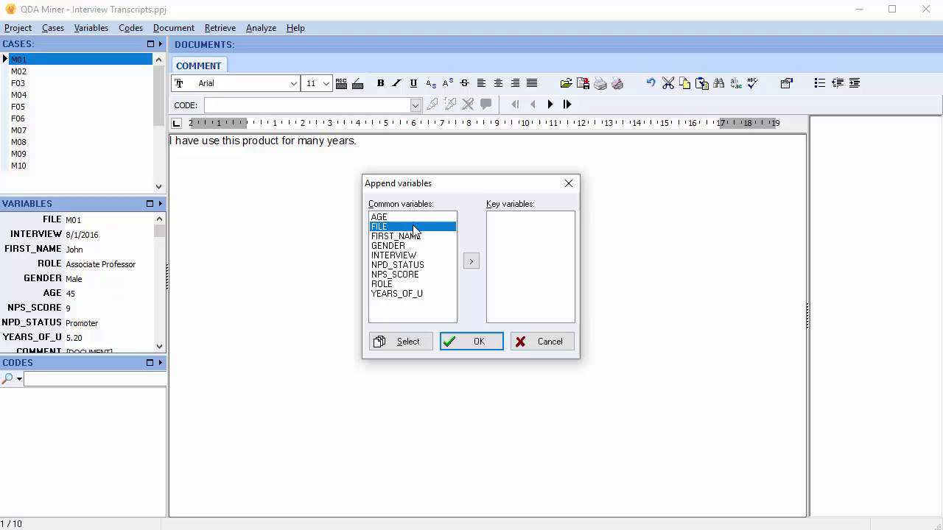
left_click(470, 261)
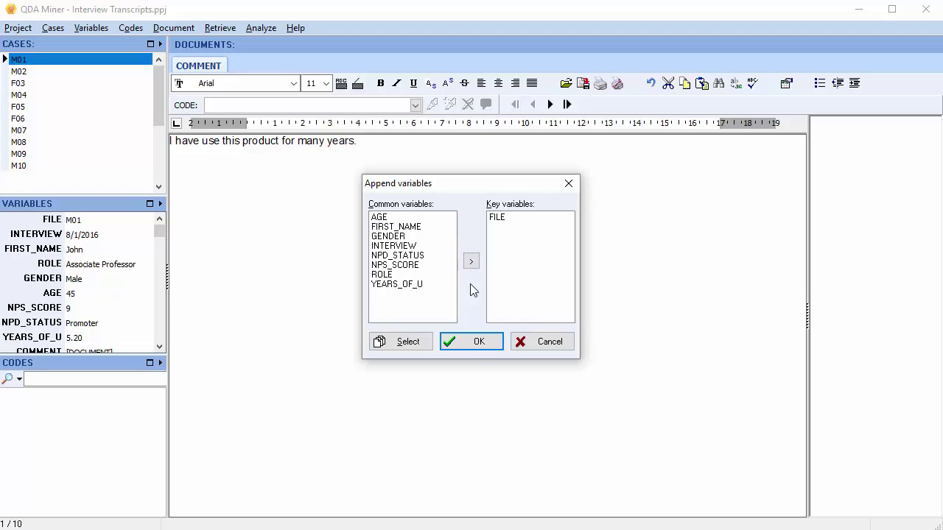
left_click(473, 345)
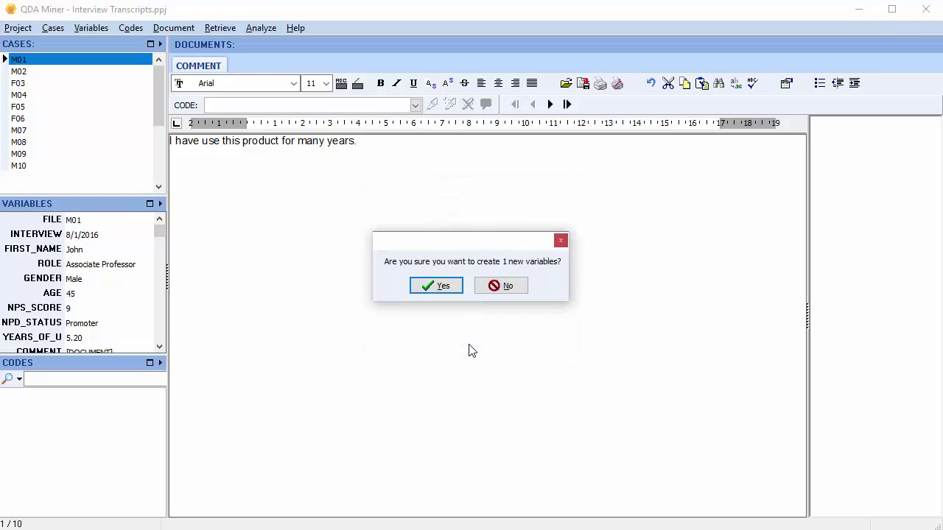
left_click(437, 286)
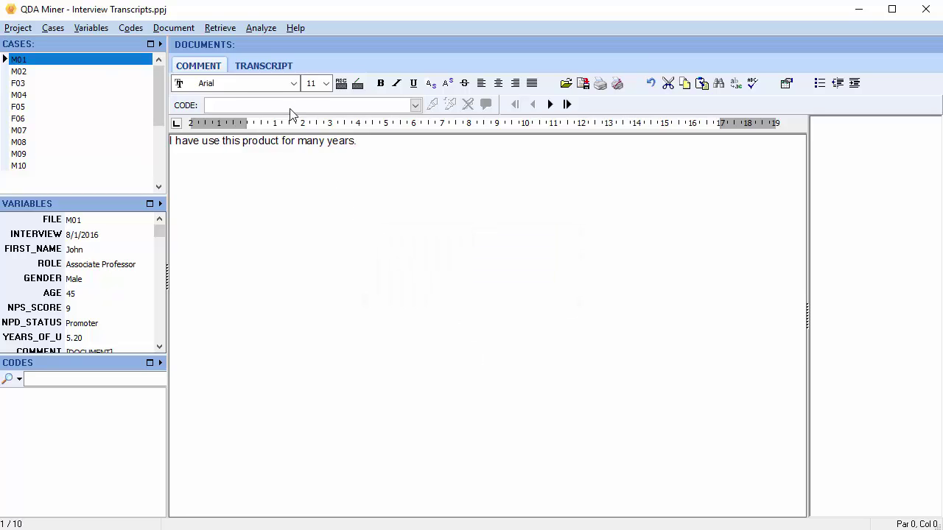
left_click(267, 67)
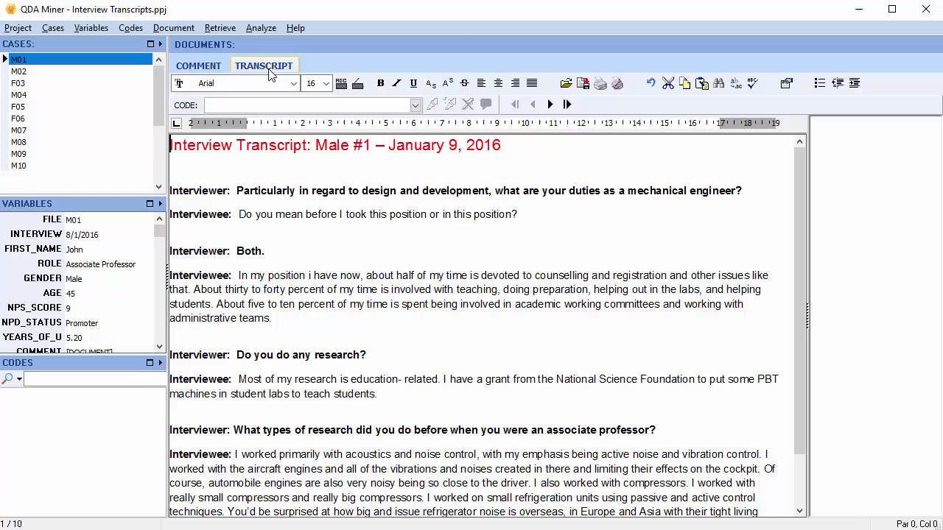